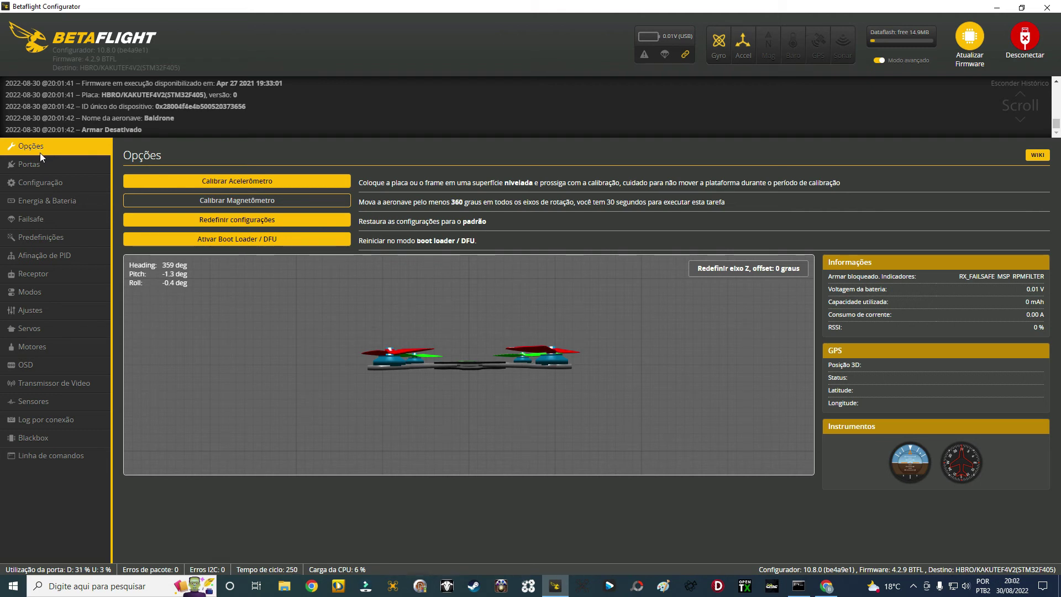
# - Assign GPS as the sensor input on UART4 in the port settings, then save and reboot the flight controller
pyautogui.click(42, 164)
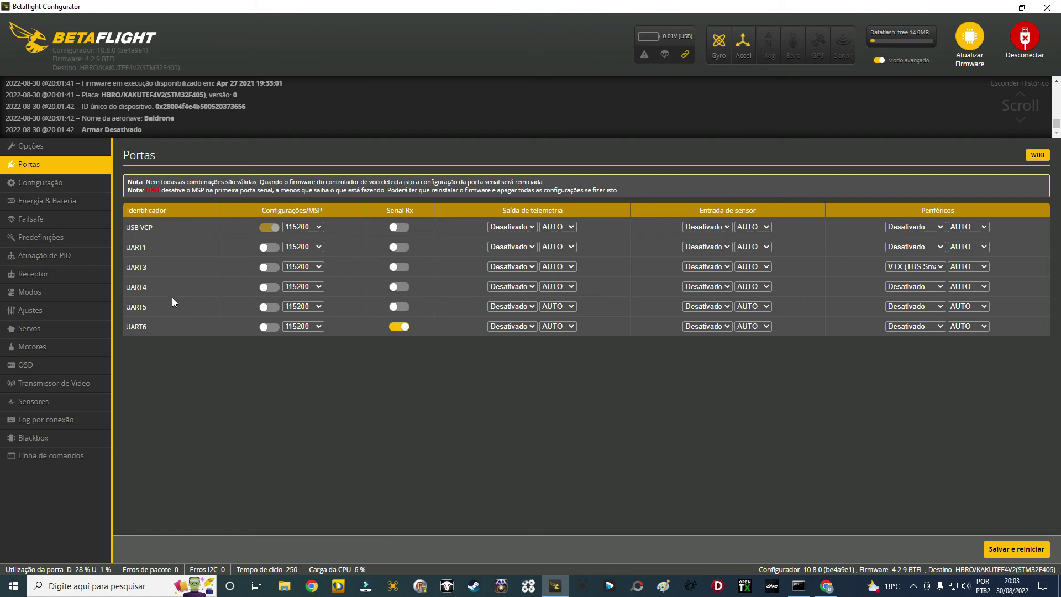
pyautogui.click(726, 286)
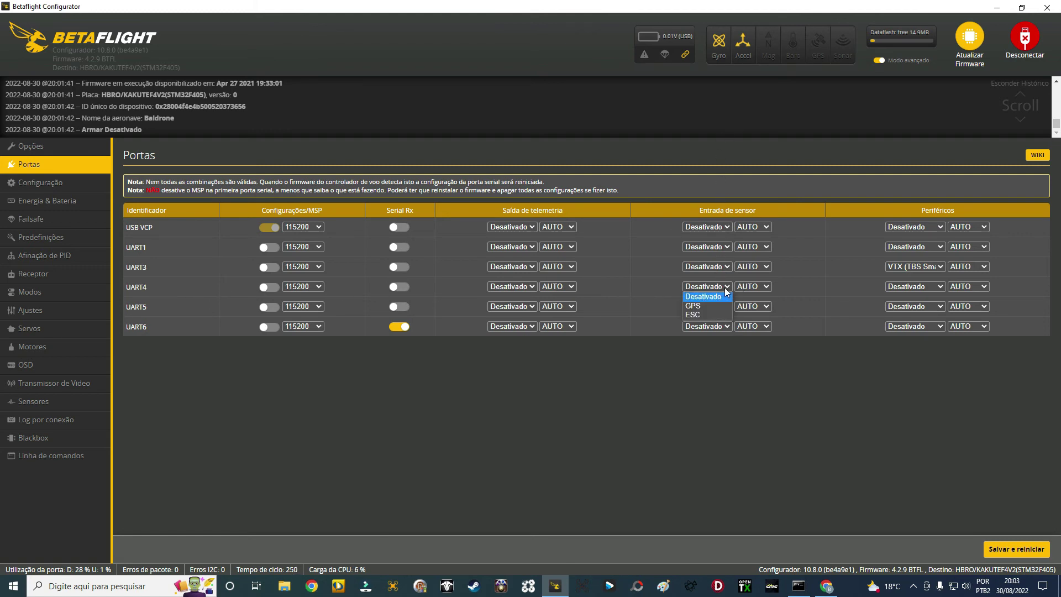
pyautogui.click(708, 306)
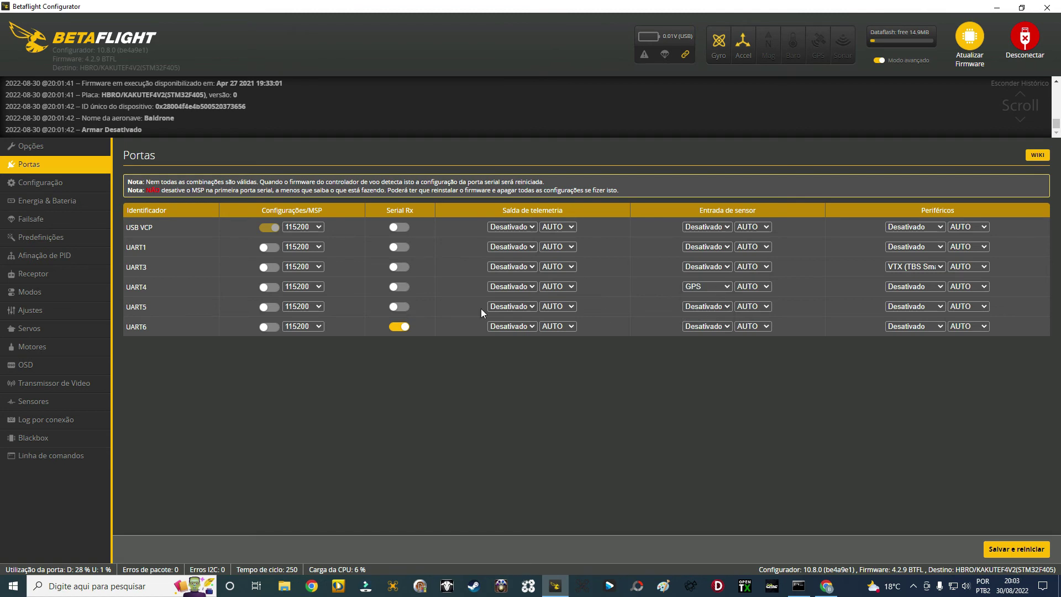
pyautogui.click(1016, 549)
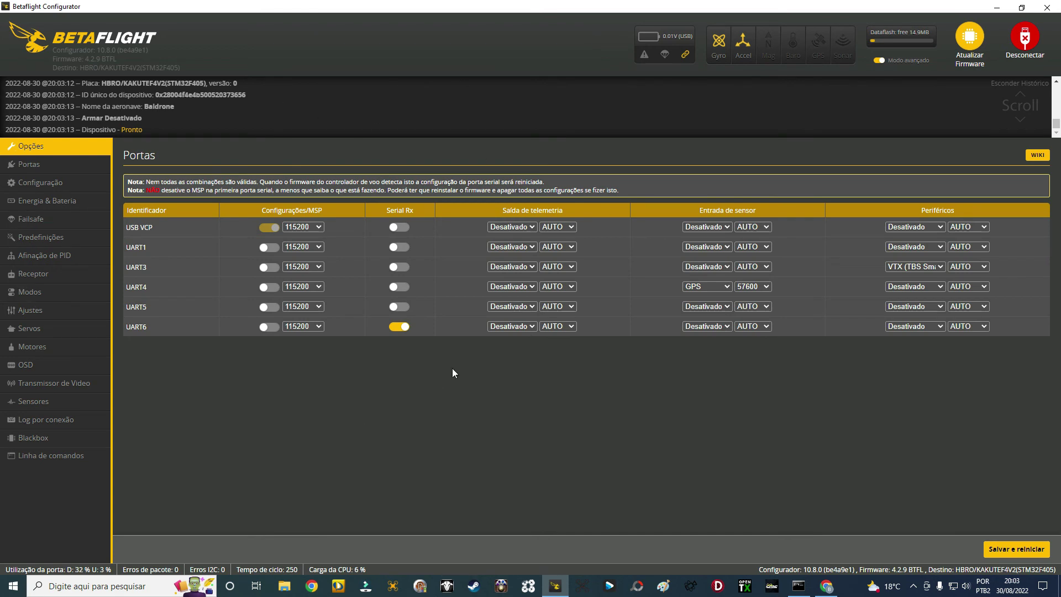
# - Enable the GPS feature in the configuration with the UBLOX protocol, then save and reboot
pyautogui.click(41, 185)
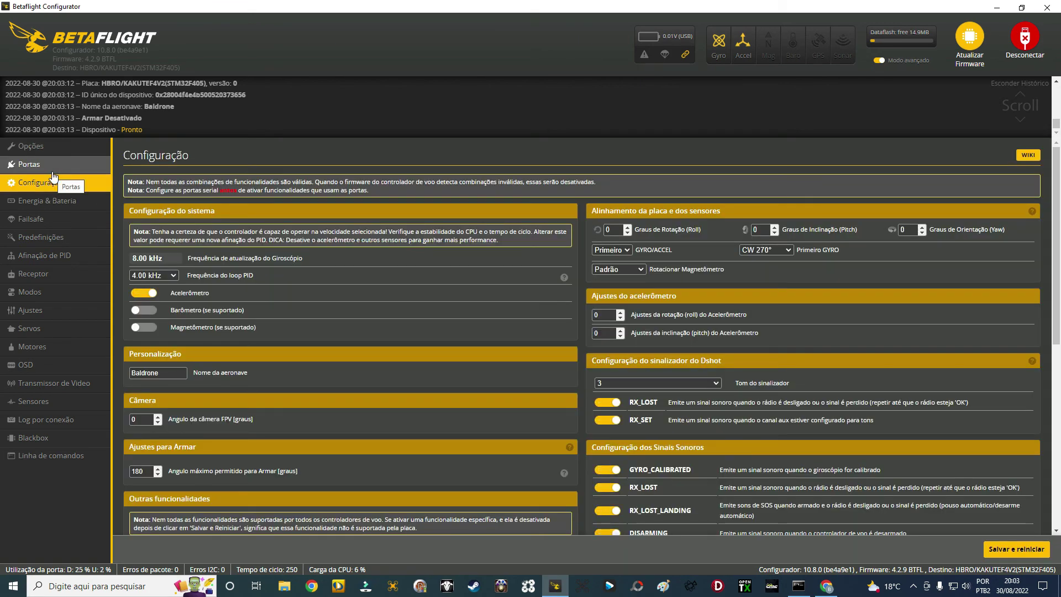
pyautogui.scroll(-7, 416, 283)
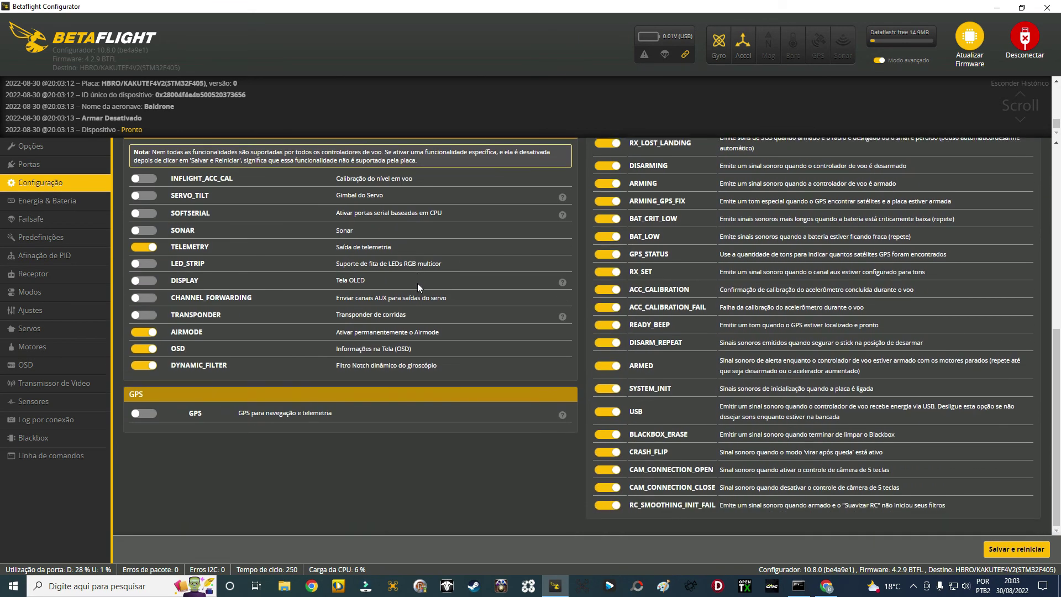
pyautogui.click(144, 414)
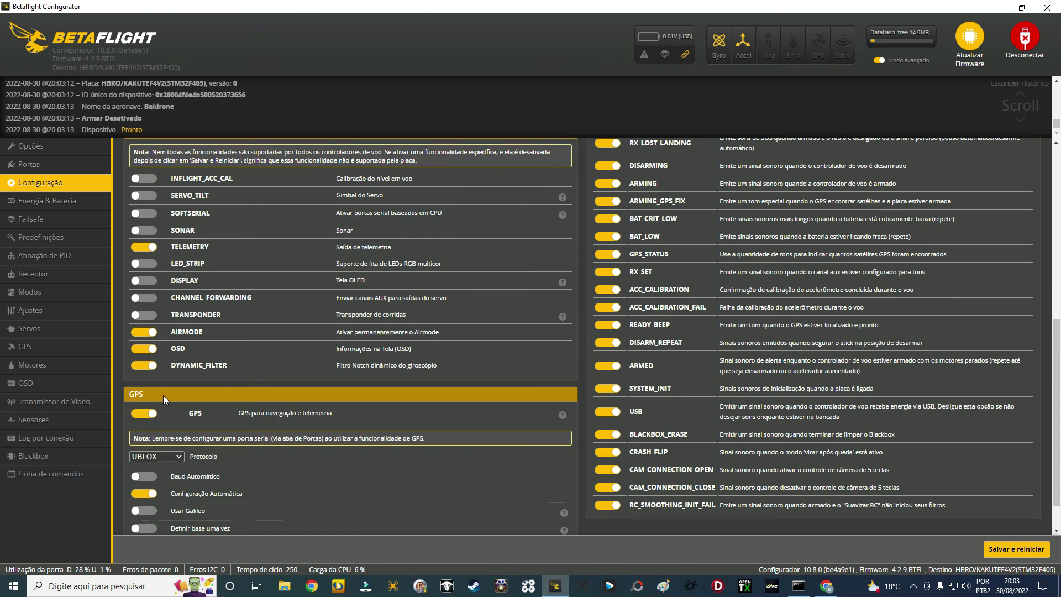
pyautogui.scroll(-1, 312, 314)
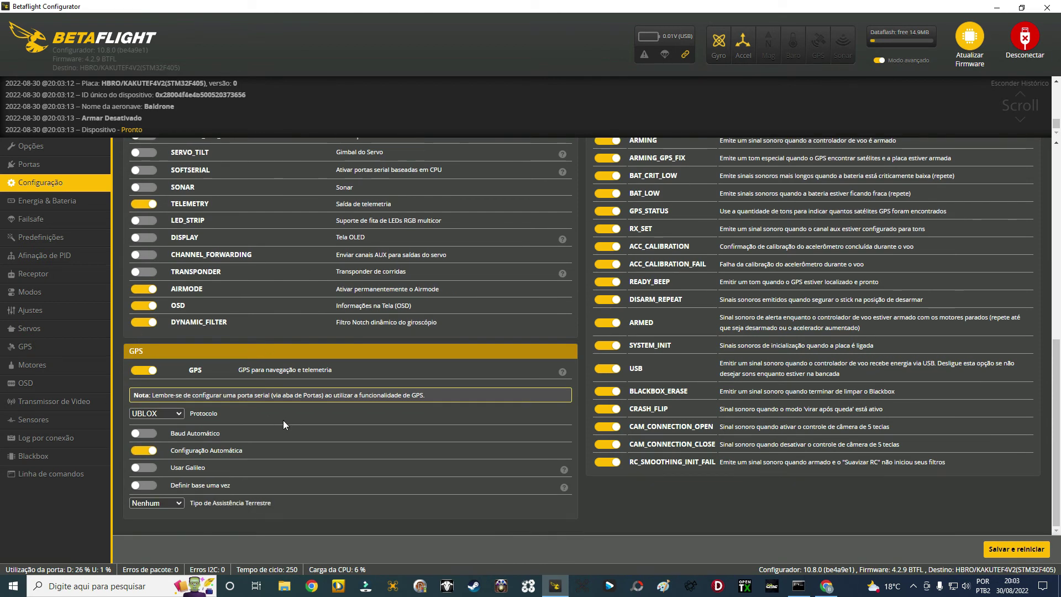
pyautogui.click(180, 416)
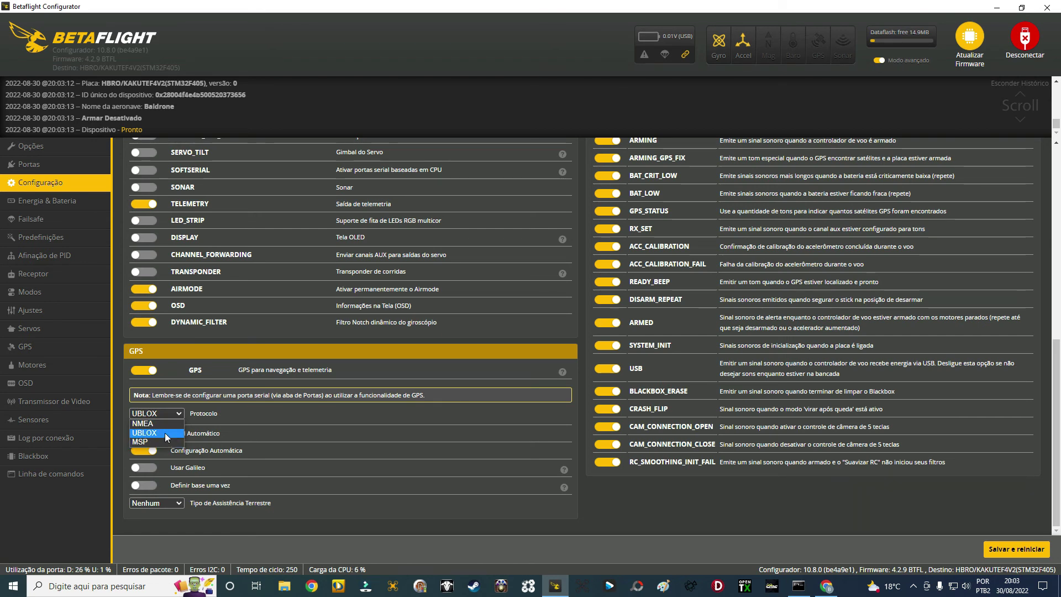
pyautogui.click(164, 433)
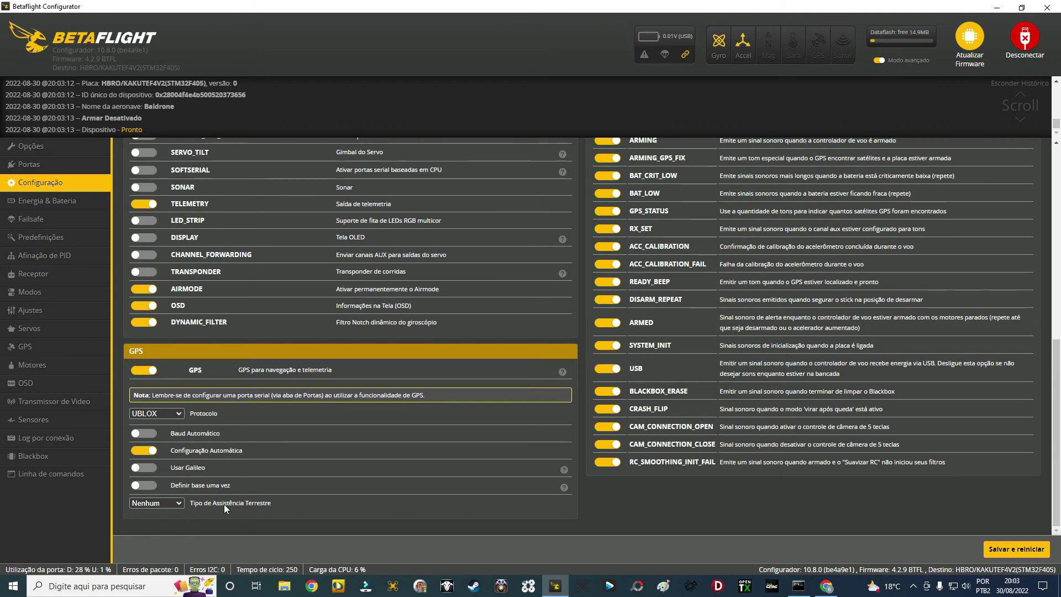
pyautogui.click(1001, 548)
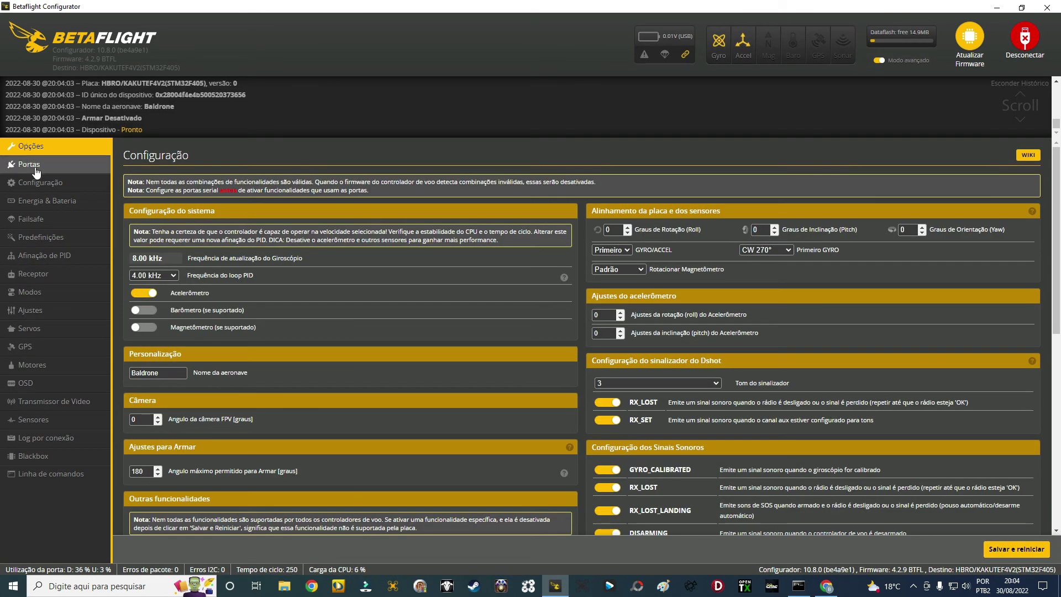
# - Set the stage 2 failsafe procedure to Resgate com GPS, disallow arming without a GPS signal, and save with a reboot
pyautogui.click(38, 220)
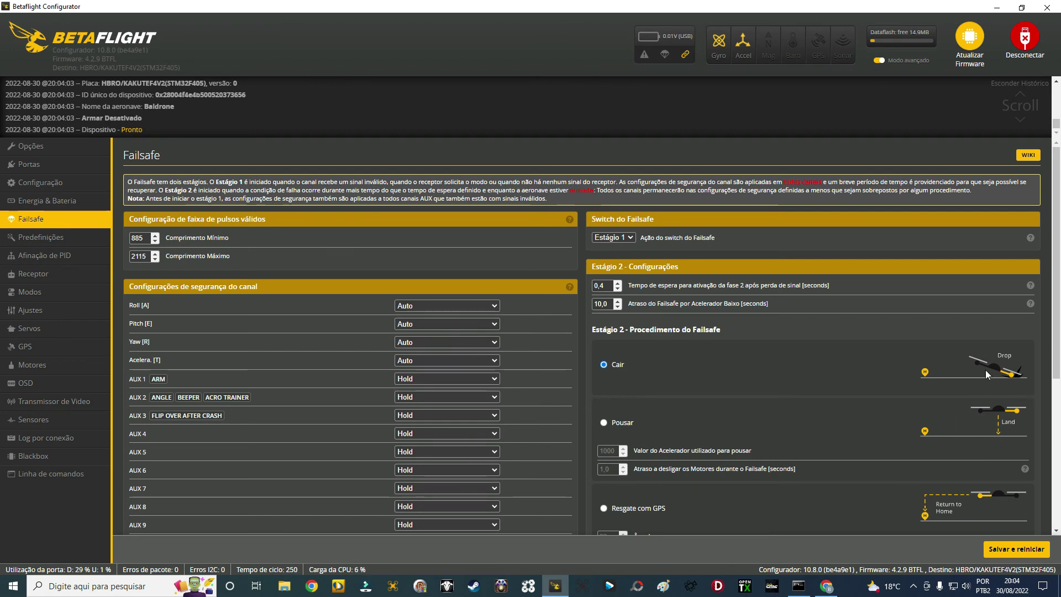
pyautogui.scroll(-5, 762, 278)
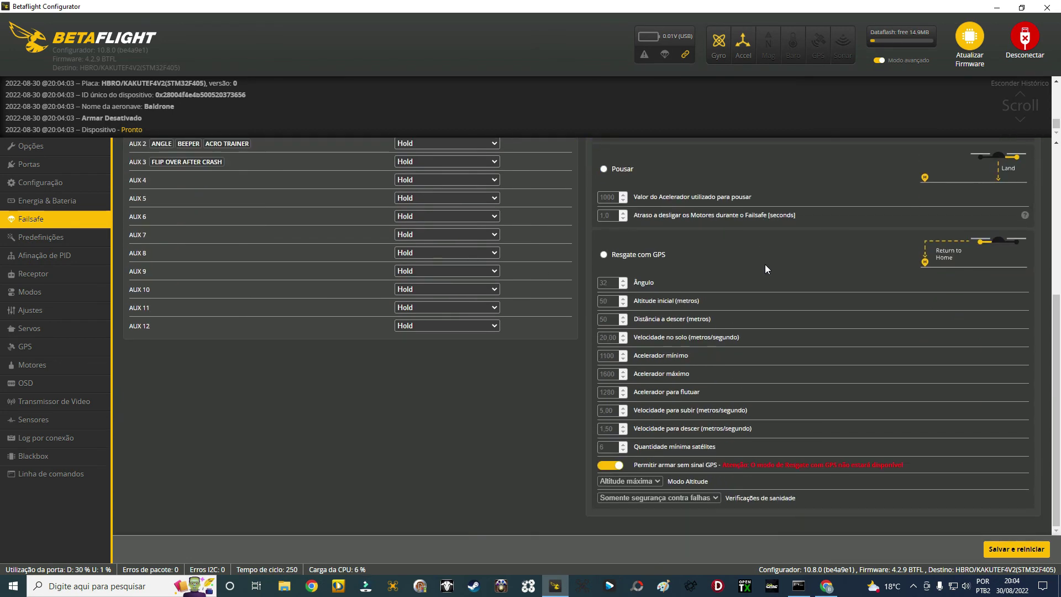
pyautogui.click(603, 254)
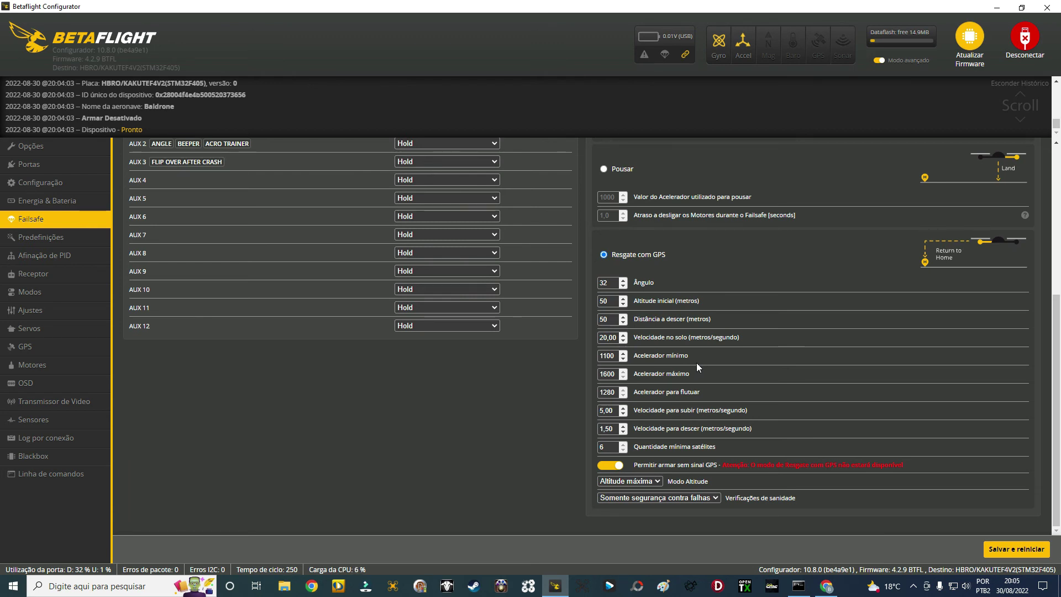
pyautogui.click(618, 468)
pyautogui.click(605, 446)
pyautogui.click(619, 444)
pyautogui.click(1003, 549)
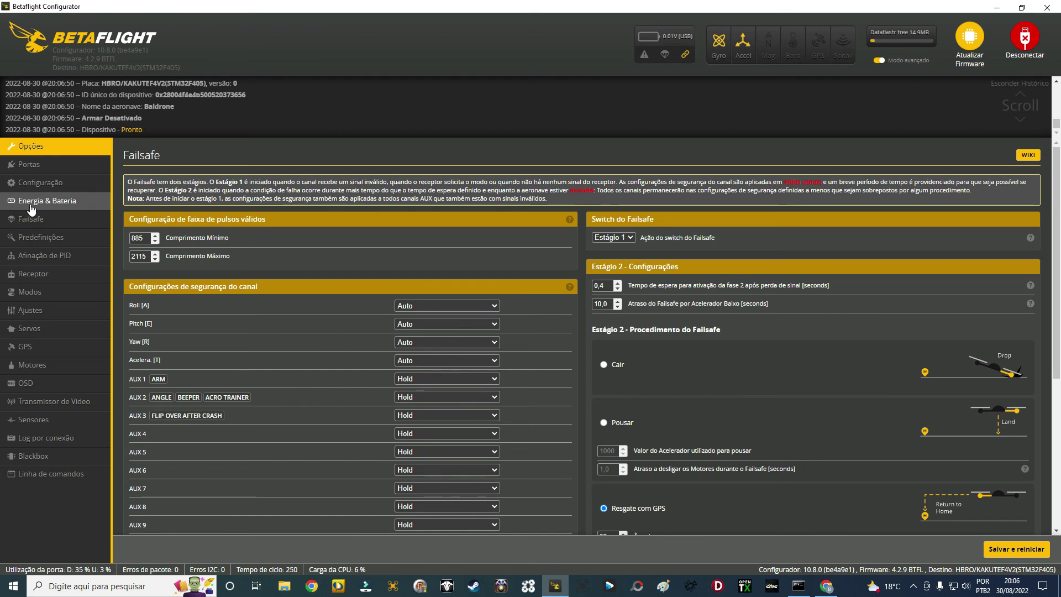
# - Allow arming without a GPS signal in the failsafe's GPS rescue settings and save with a reboot
pyautogui.click(44, 275)
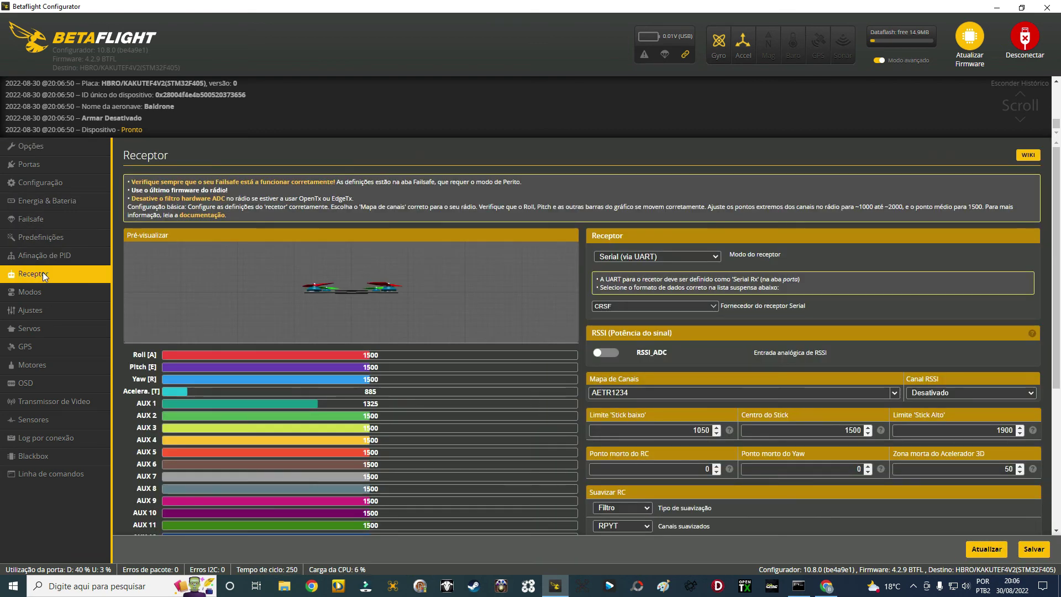
pyautogui.click(36, 220)
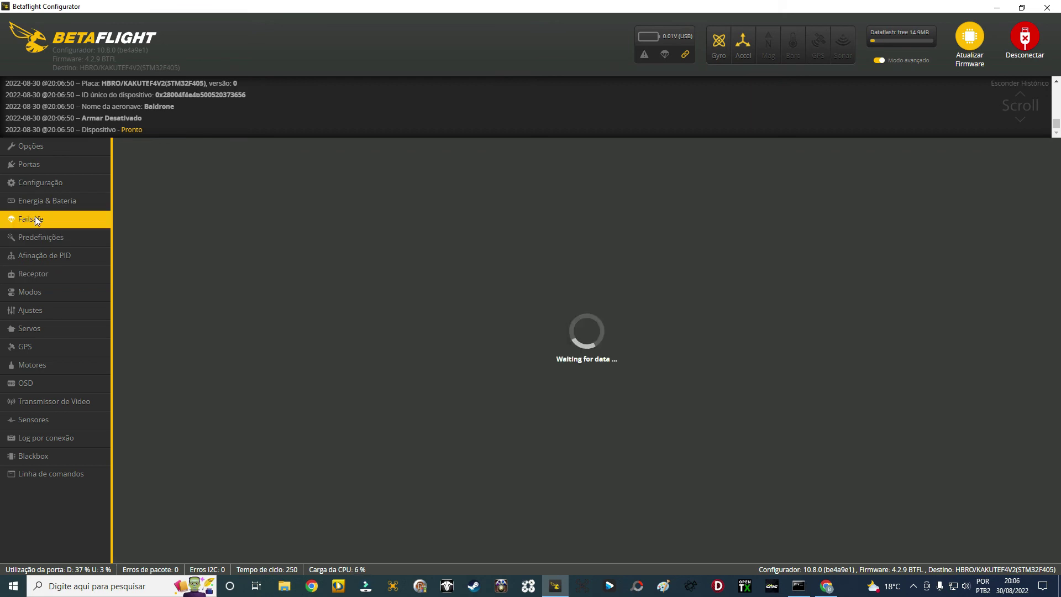
pyautogui.scroll(-5, 725, 398)
pyautogui.click(617, 465)
pyautogui.click(1005, 549)
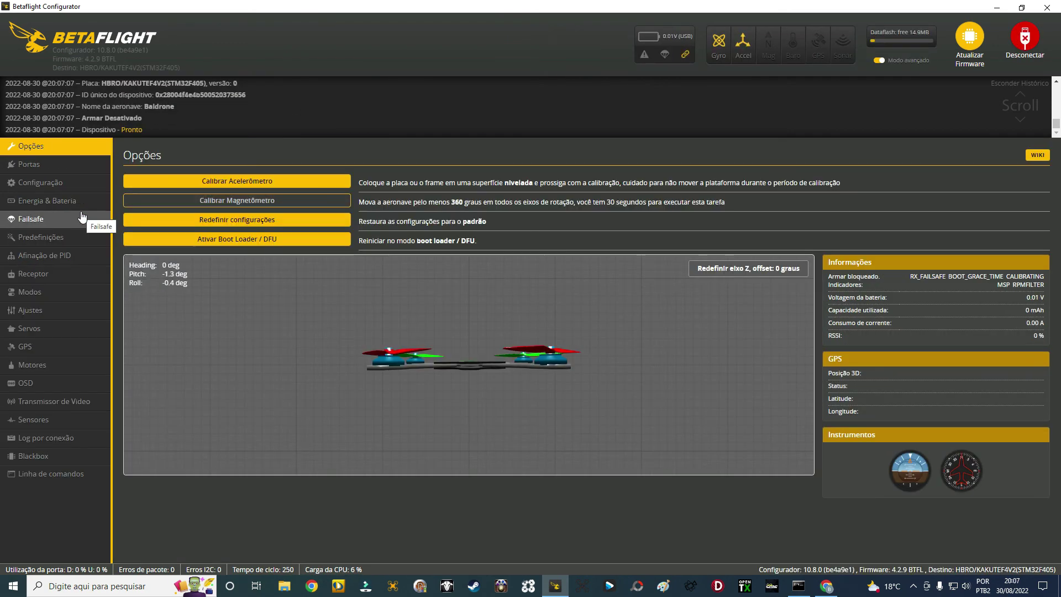
# - Add a GPS RESCUE mode range on AUX 4 and set it from 1850 to 2100
pyautogui.click(81, 219)
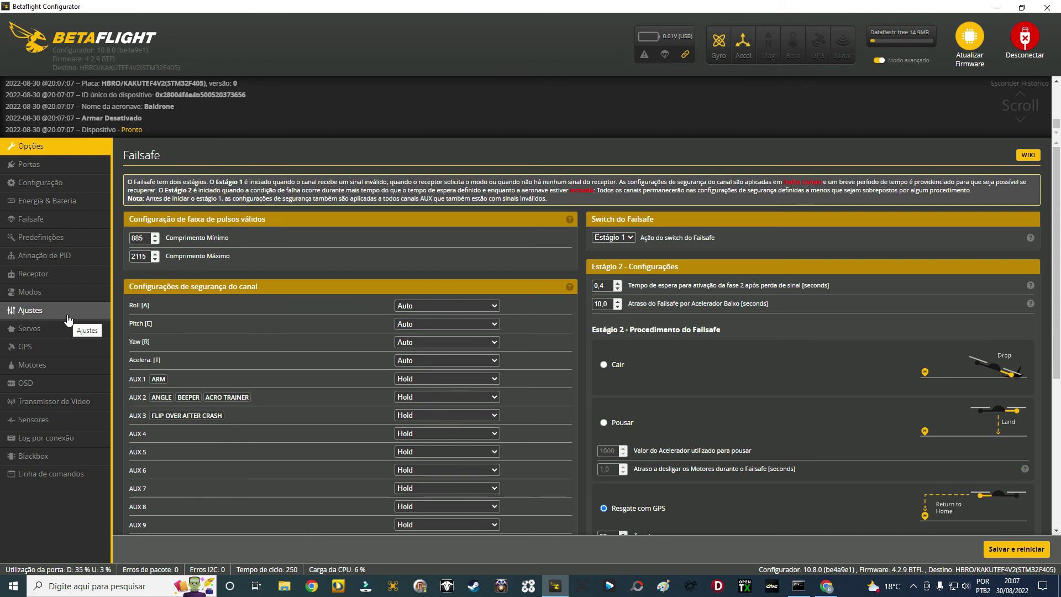
pyautogui.click(45, 291)
pyautogui.click(41, 273)
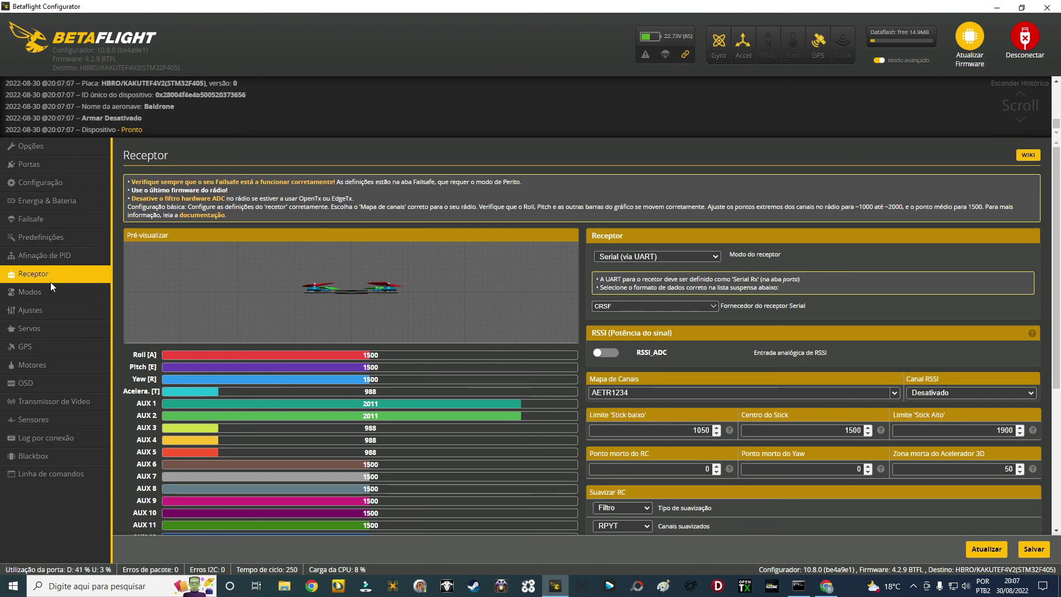
pyautogui.click(37, 298)
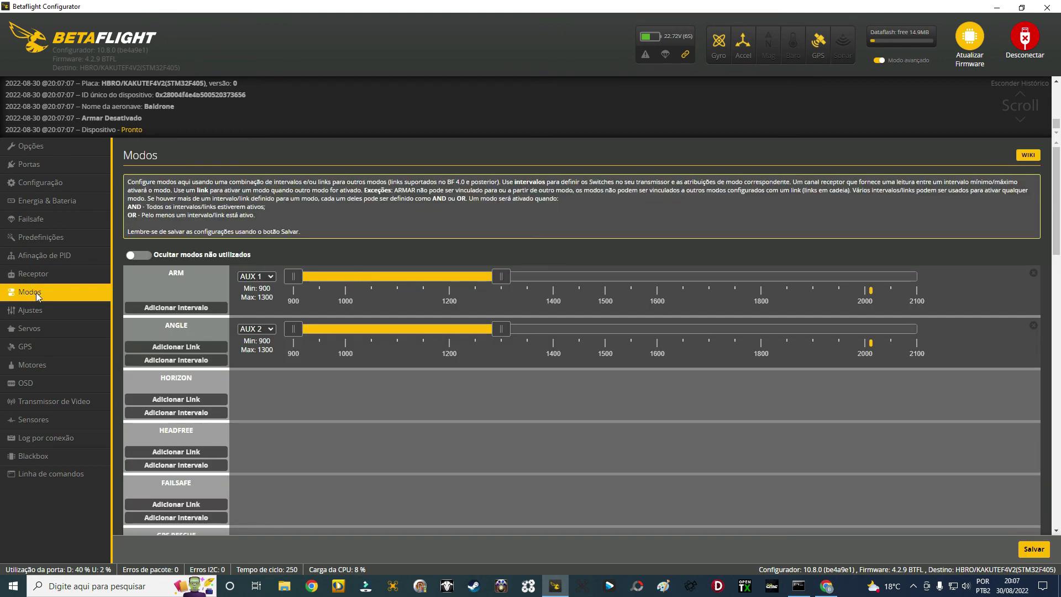
pyautogui.scroll(-4, 306, 386)
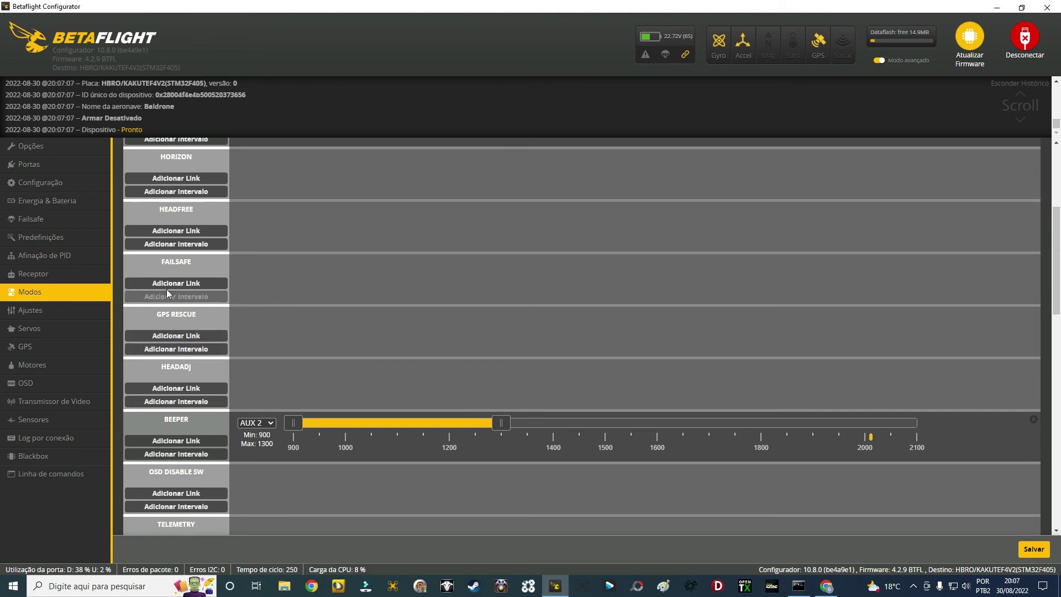
pyautogui.click(178, 349)
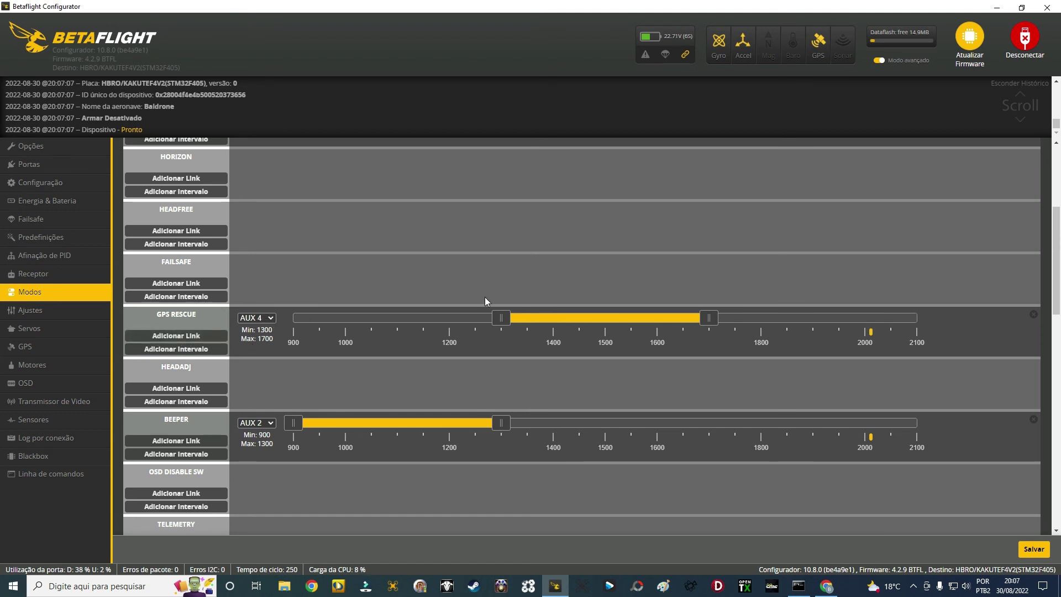
pyautogui.moveTo(557, 321); pyautogui.dragTo(765, 321)
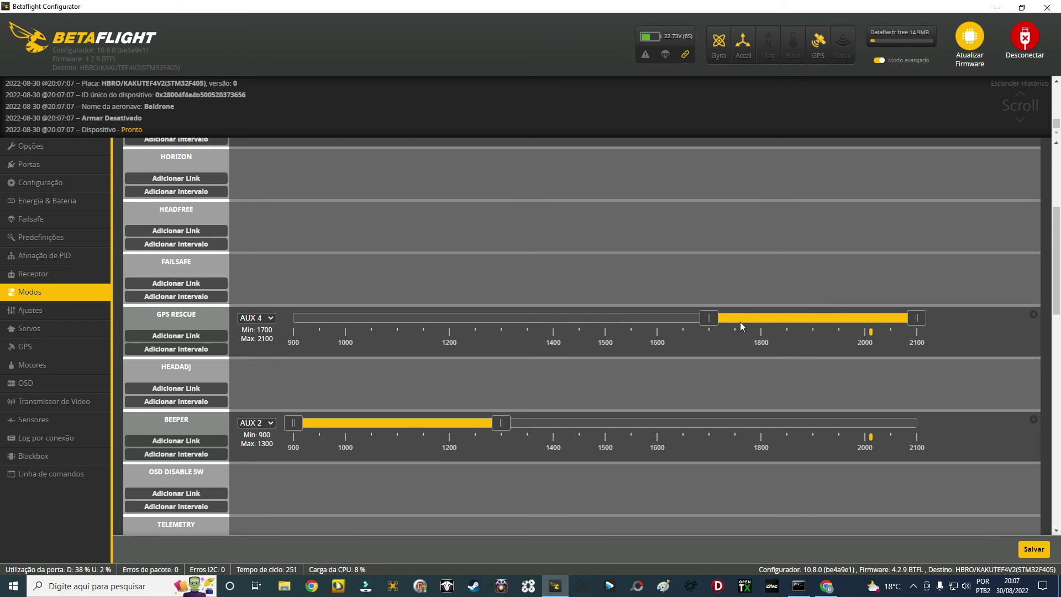
pyautogui.moveTo(714, 321); pyautogui.dragTo(792, 323)
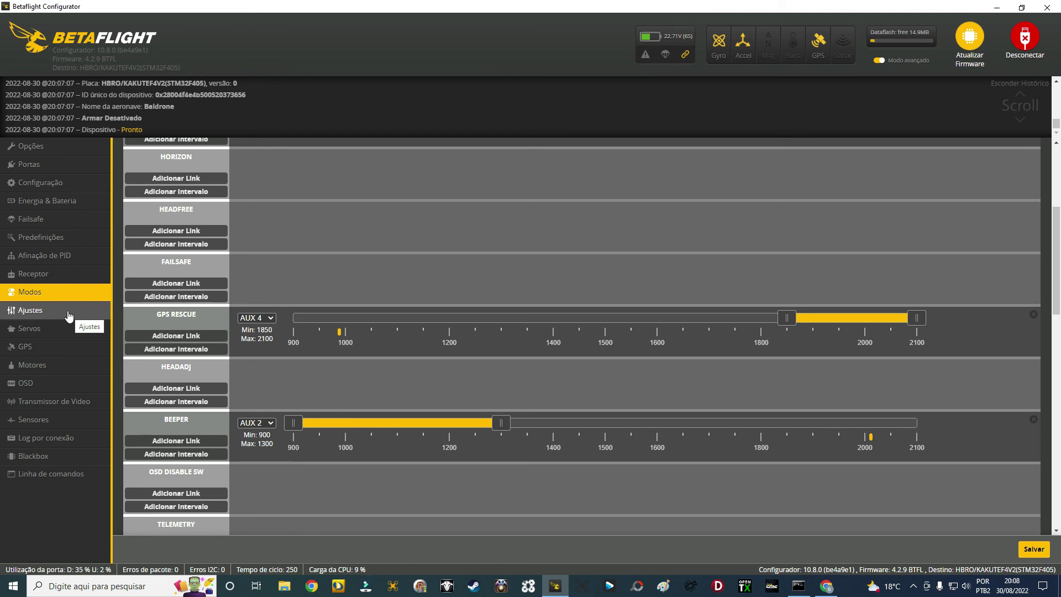
# - Turn off Permitir armar sem sinal GPS in the failsafe's GPS rescue settings, then save and reboot
pyautogui.click(42, 379)
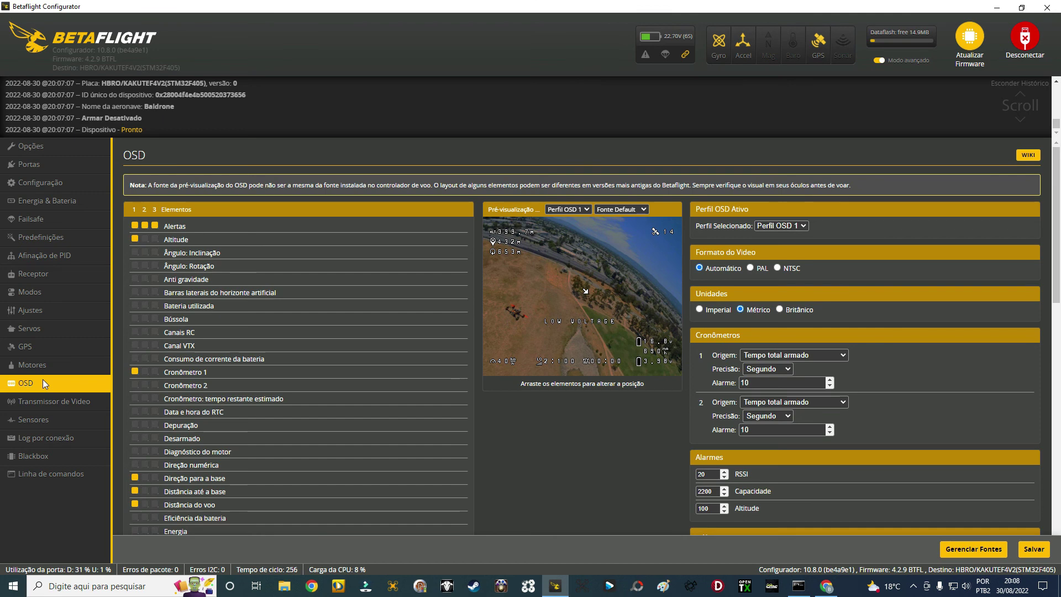
pyautogui.click(41, 218)
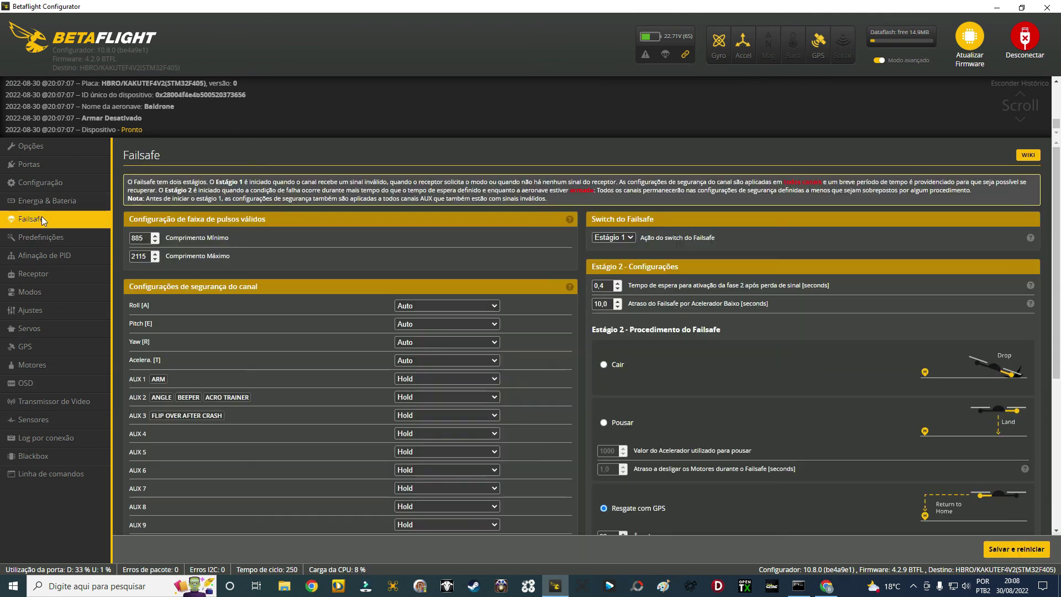
pyautogui.scroll(-5, 707, 343)
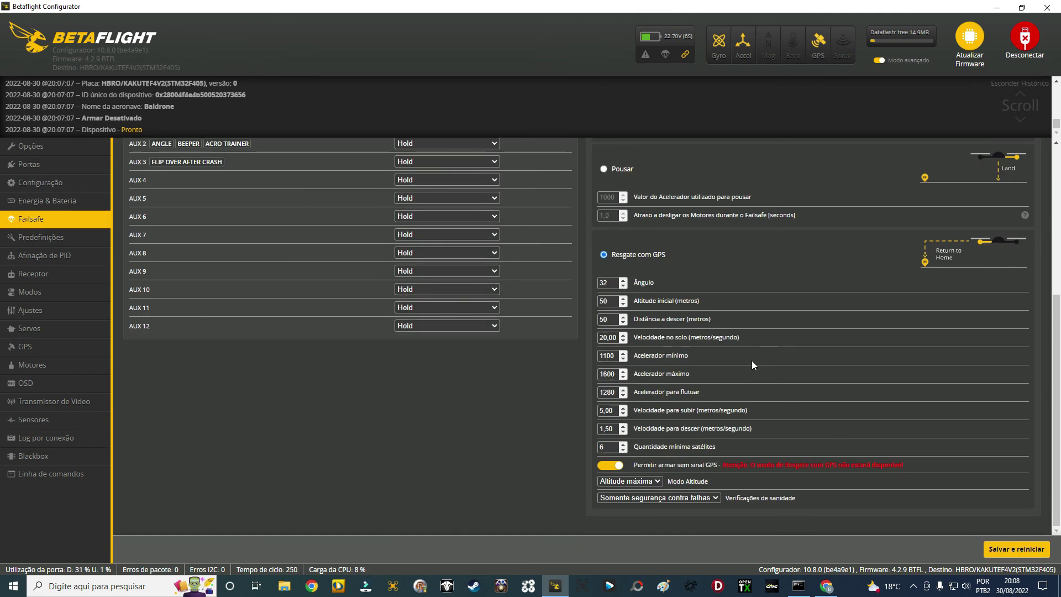
pyautogui.click(613, 465)
pyautogui.click(1006, 549)
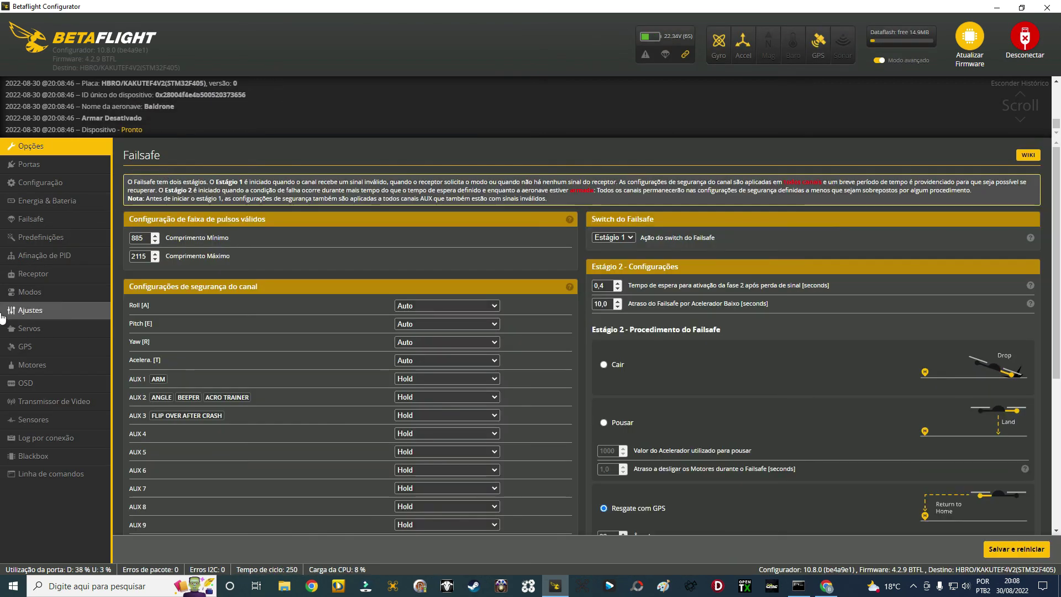
# - Review the GPS-related OSD elements, such as home direction, home distance, satellites and speed, and save the OSD settings
pyautogui.click(30, 382)
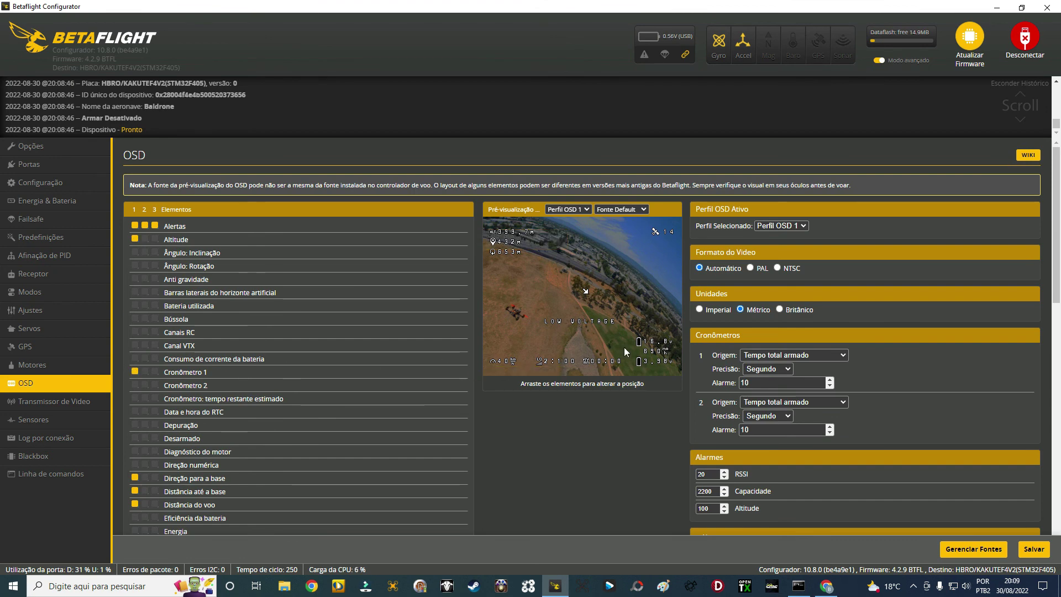
pyautogui.scroll(-4, 203, 371)
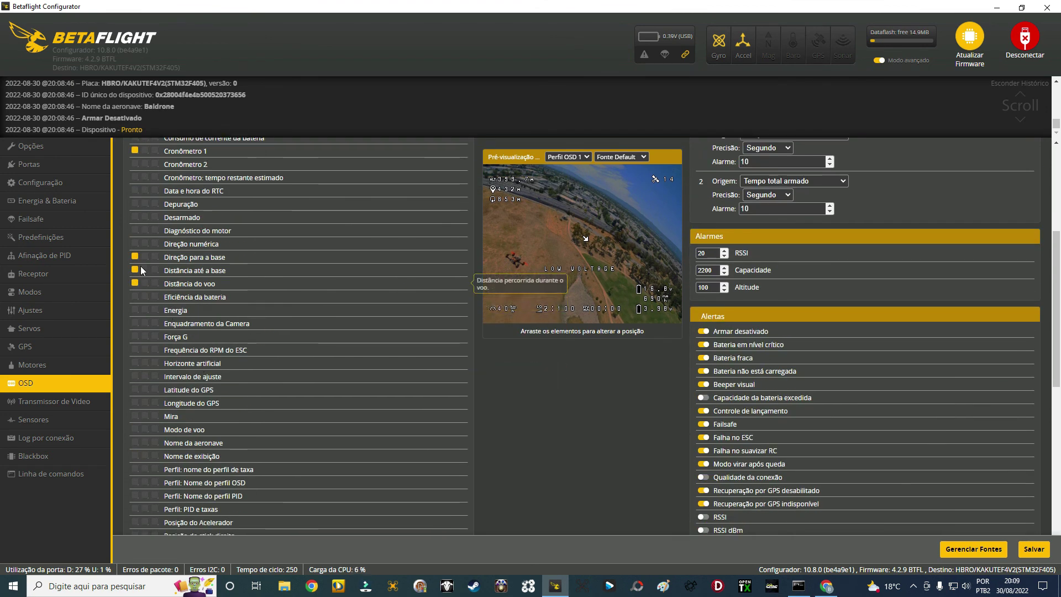
pyautogui.scroll(1, 318, 313)
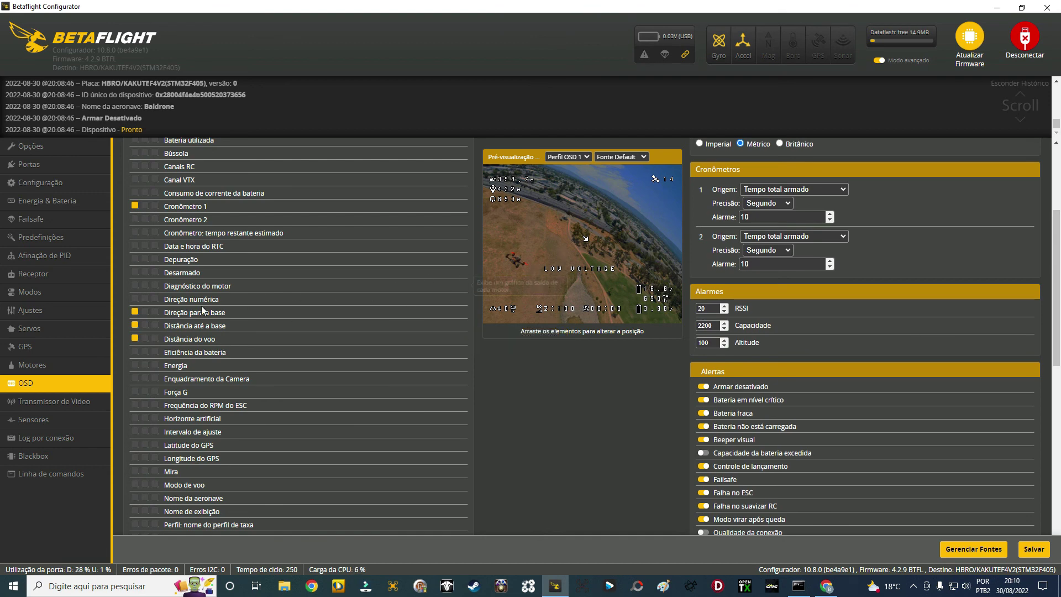
pyautogui.scroll(-2, 219, 305)
pyautogui.scroll(-3, 219, 306)
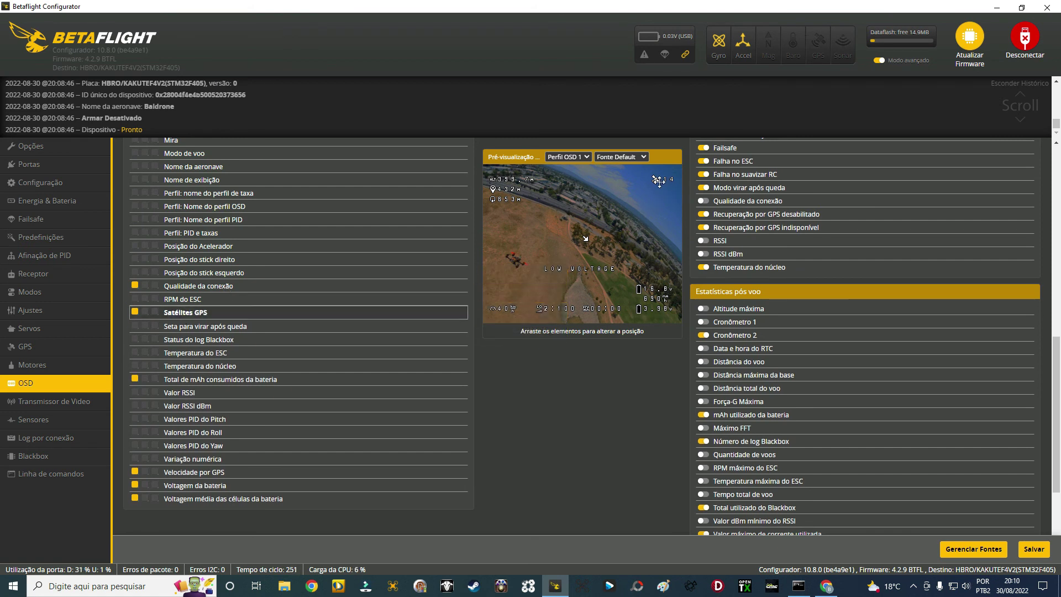
pyautogui.scroll(-2, 263, 307)
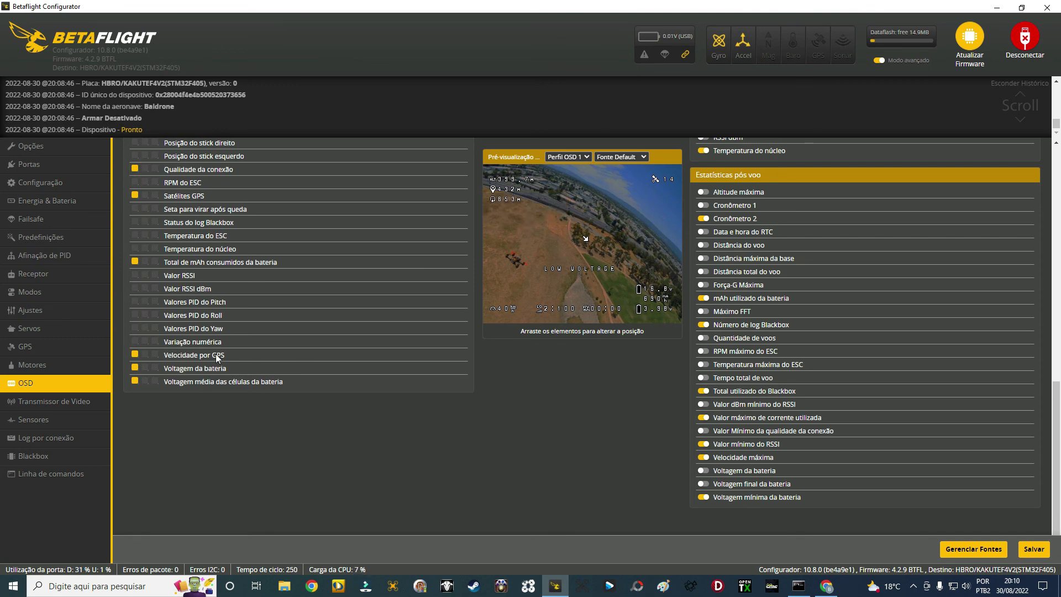
pyautogui.scroll(7, 181, 325)
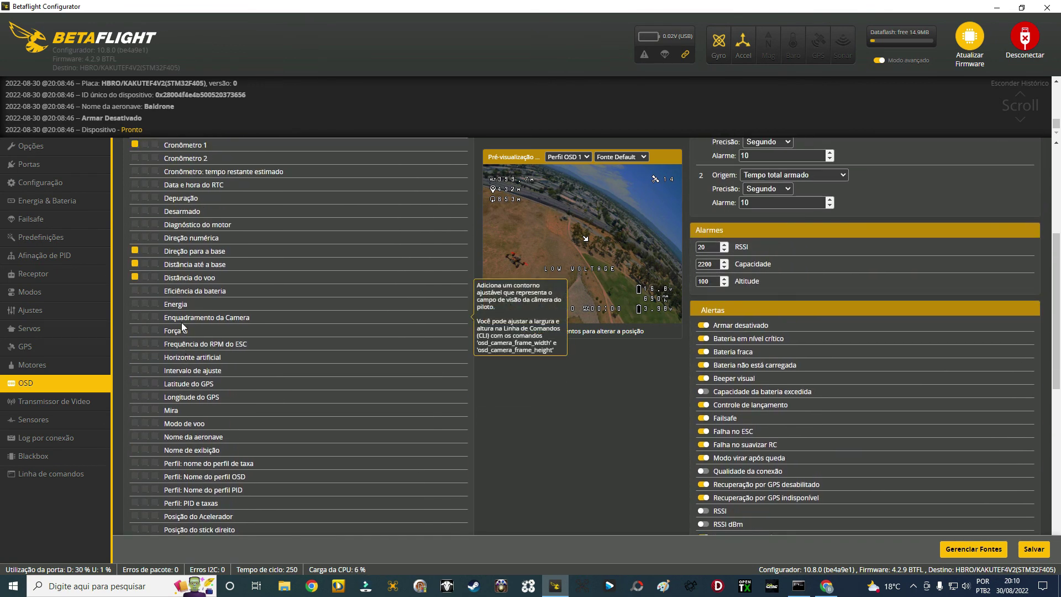
pyautogui.scroll(4, 181, 325)
pyautogui.scroll(-3, 182, 330)
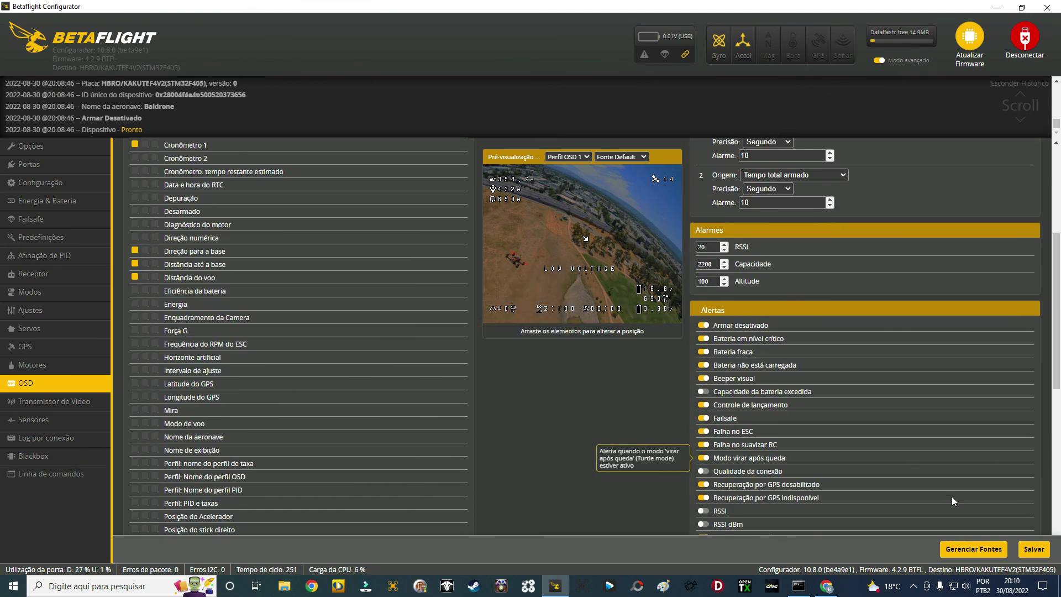
pyautogui.click(1037, 549)
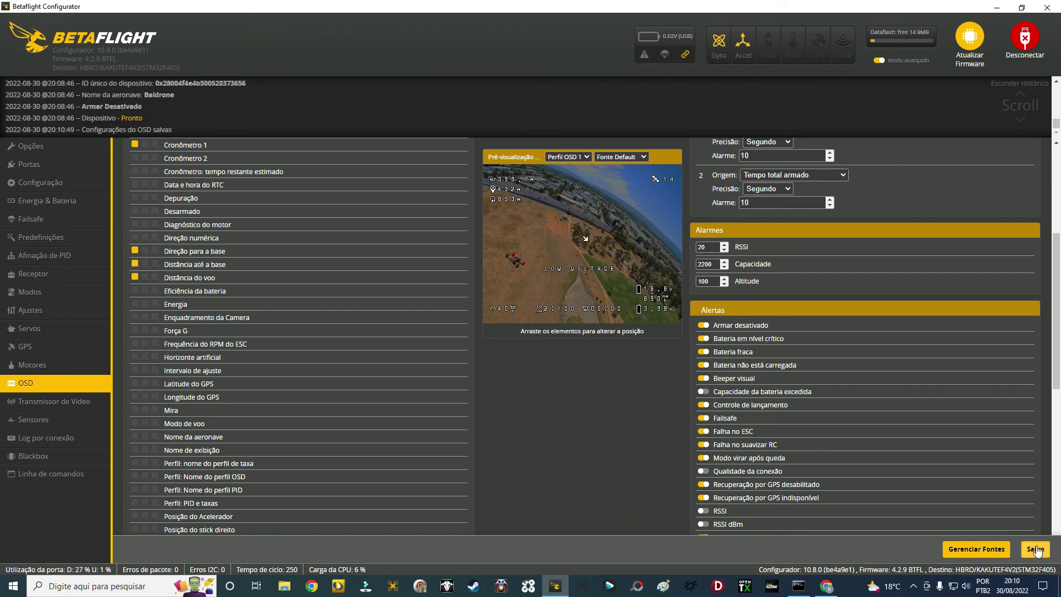